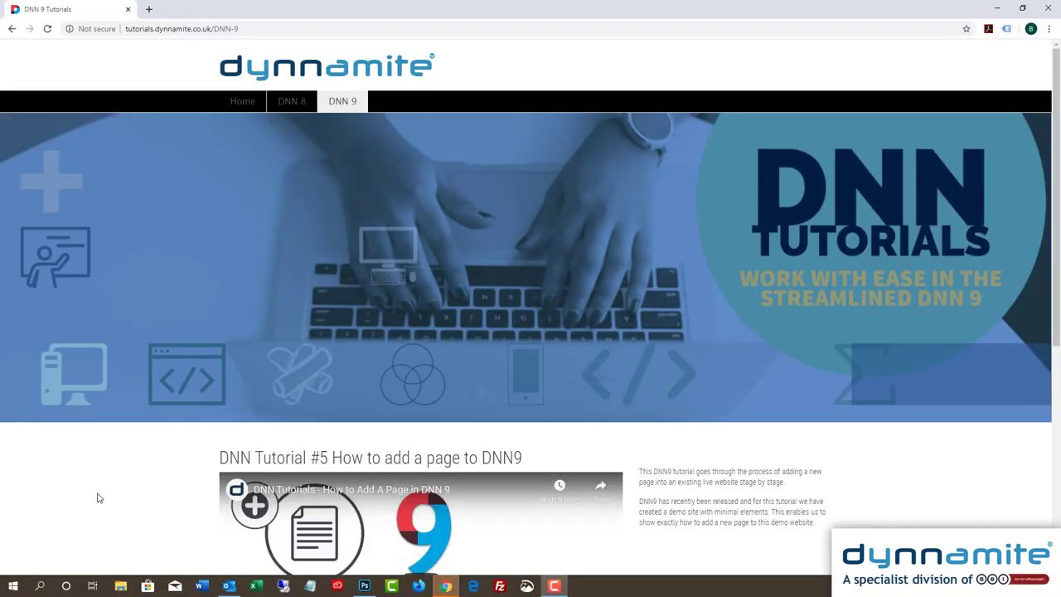
# - Return from the DNN 9 tutorials page to the DNN Tutorials home page via the Home tab
pyautogui.click(245, 106)
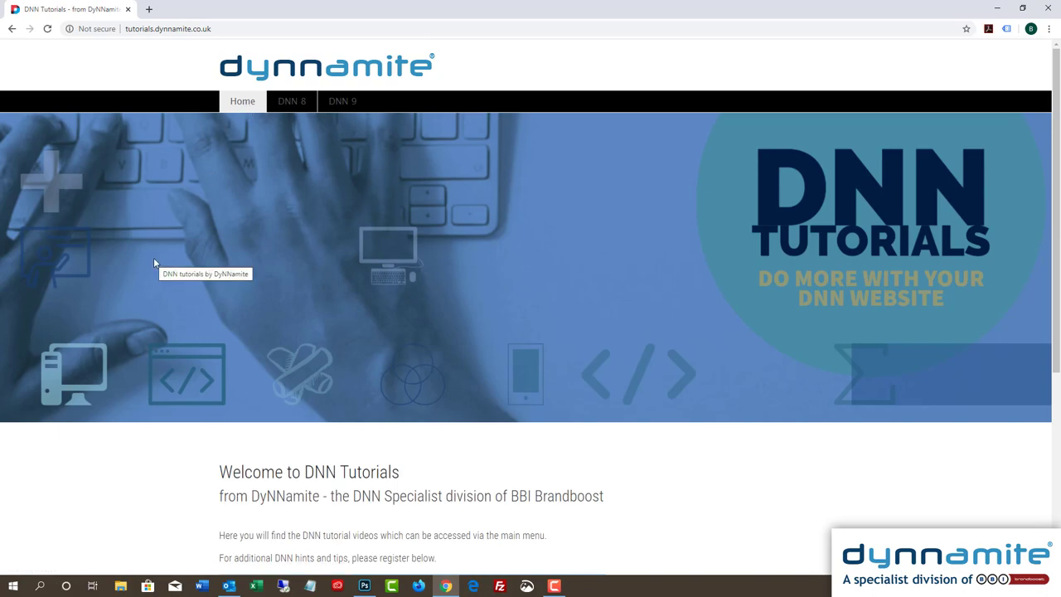
pyautogui.scroll(-1, 153, 257)
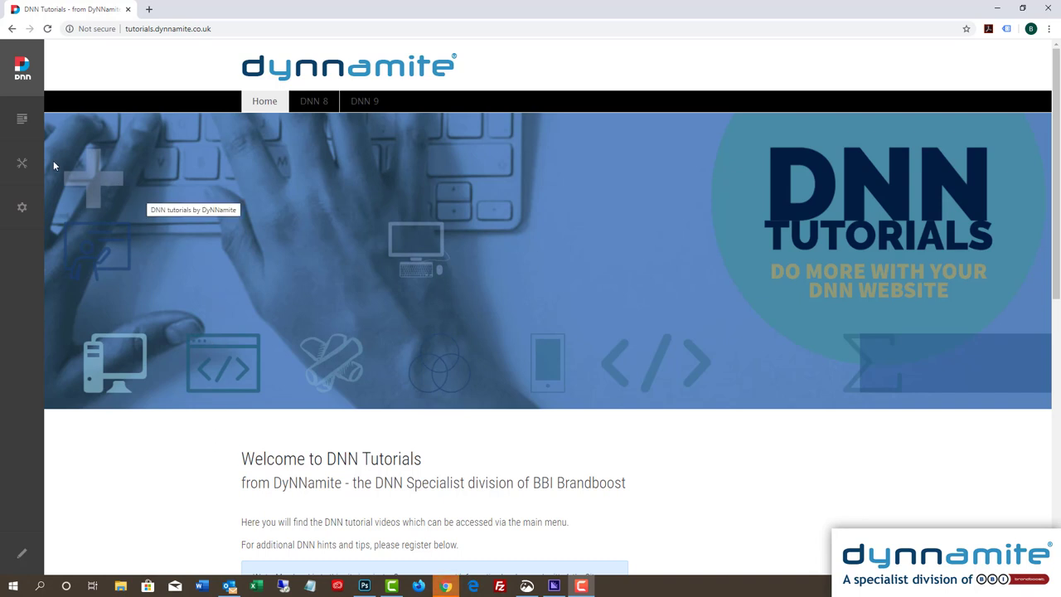
# - Open the Roles panel from the Manage menu to list the site's global roles
pyautogui.moveTo(21, 166)
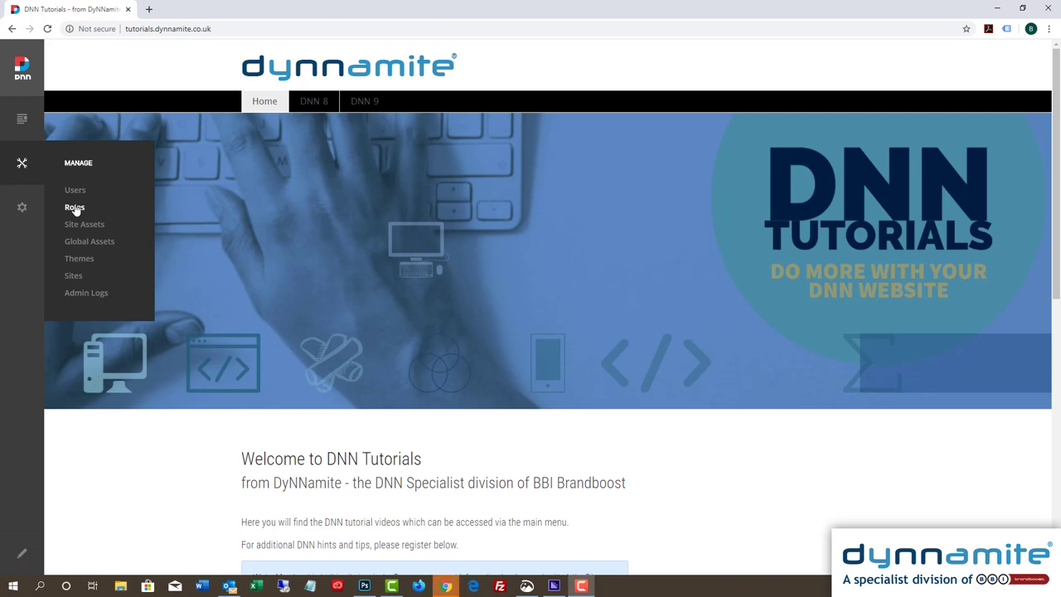
pyautogui.click(74, 208)
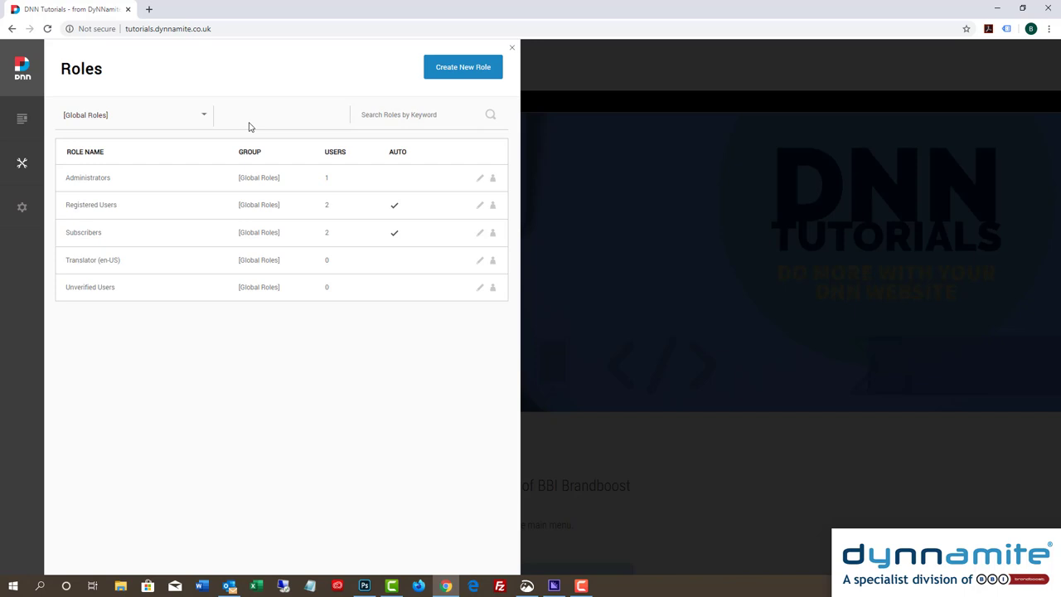
# - Create the role 'DyNNamite Members' with Auto Assignment switched on and save it
pyautogui.click(469, 68)
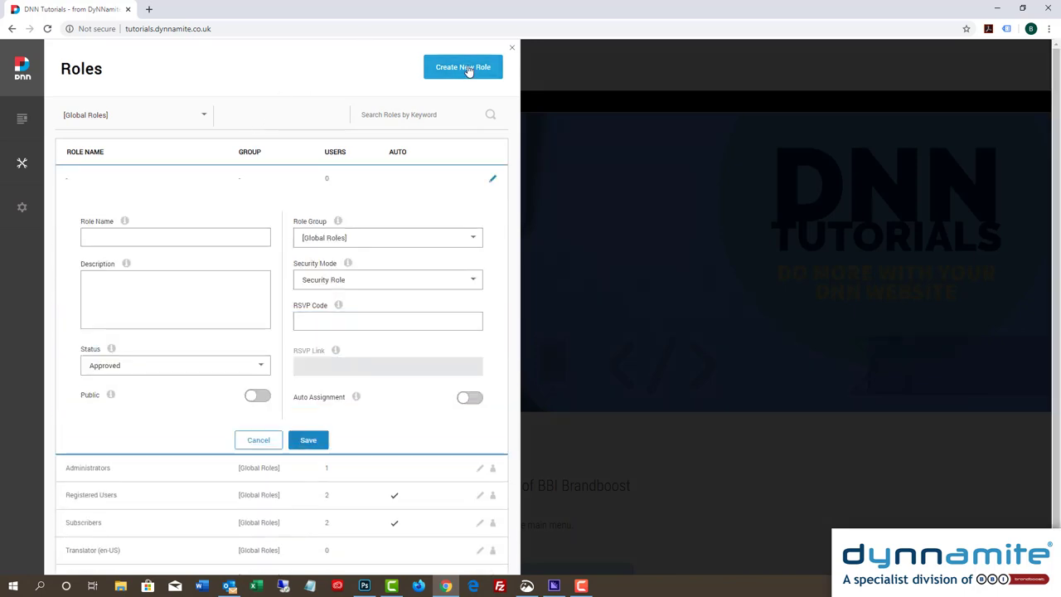
pyautogui.click(163, 238)
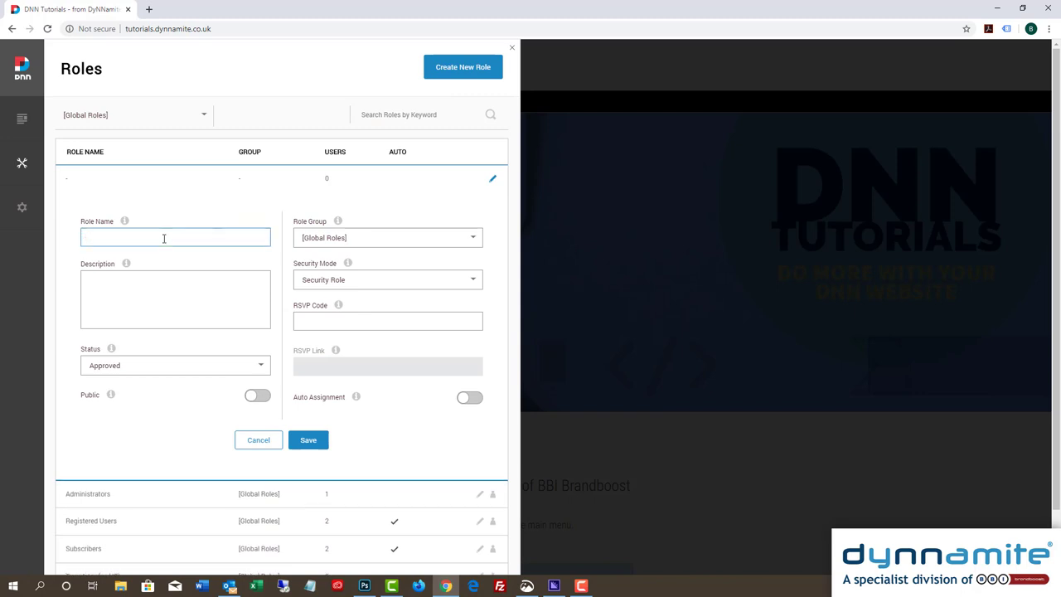
pyautogui.write('DyNNamite Members')
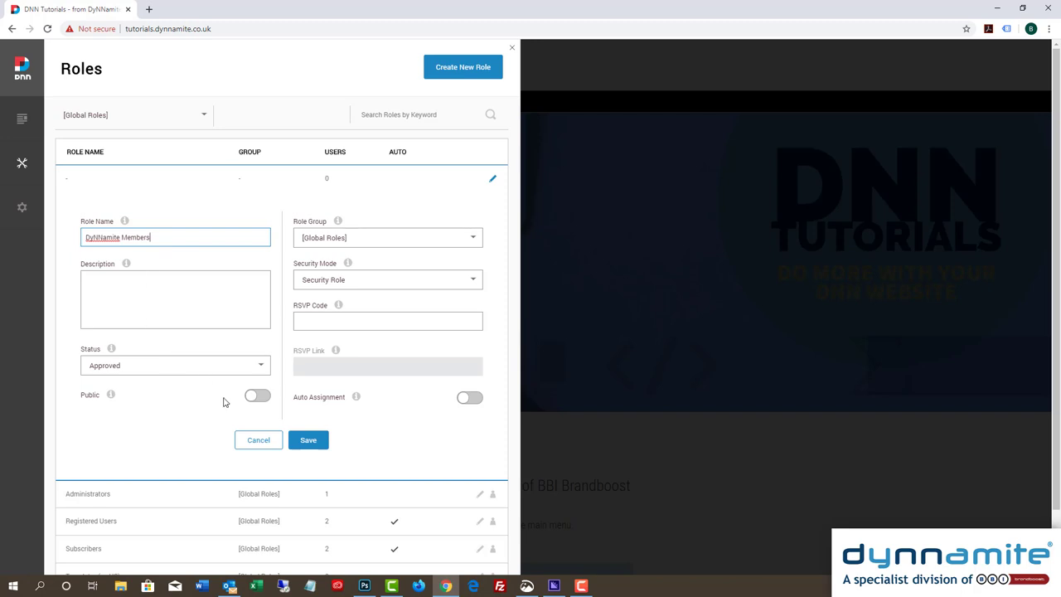
pyautogui.scroll(-1, 223, 402)
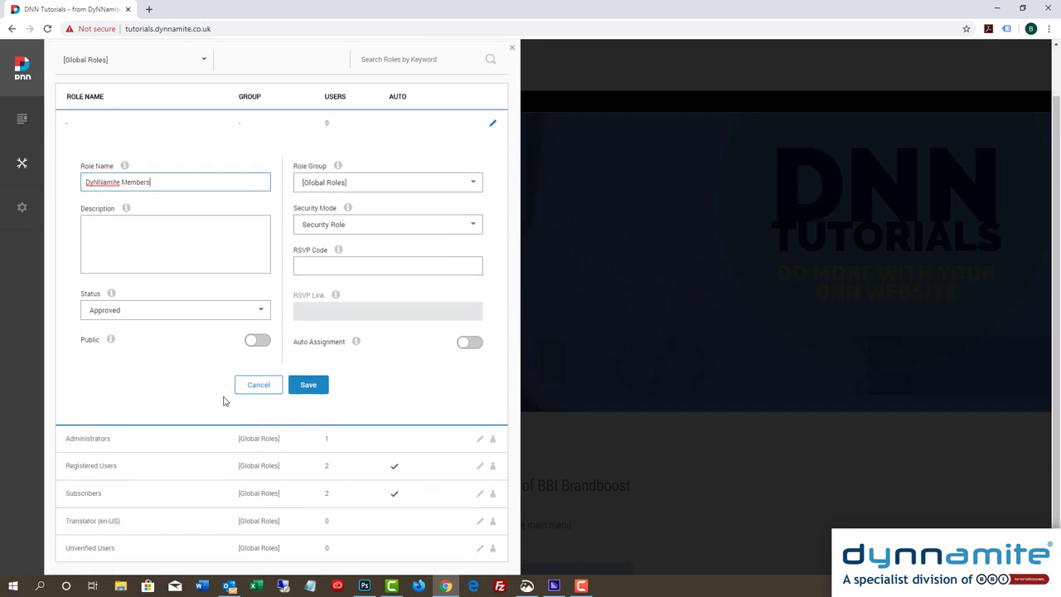
pyautogui.click(468, 343)
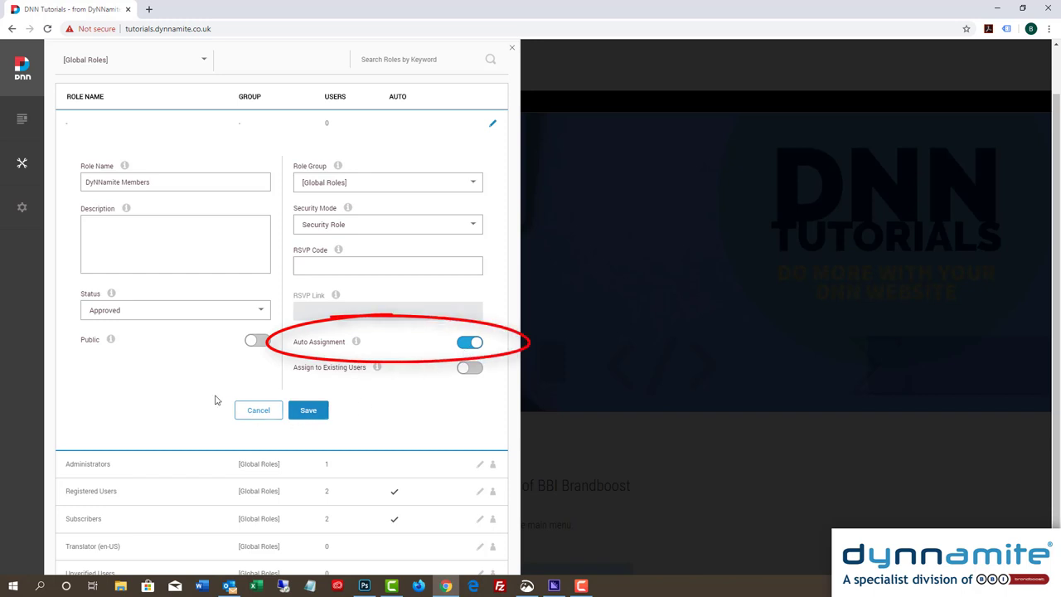
pyautogui.scroll(-1, 215, 400)
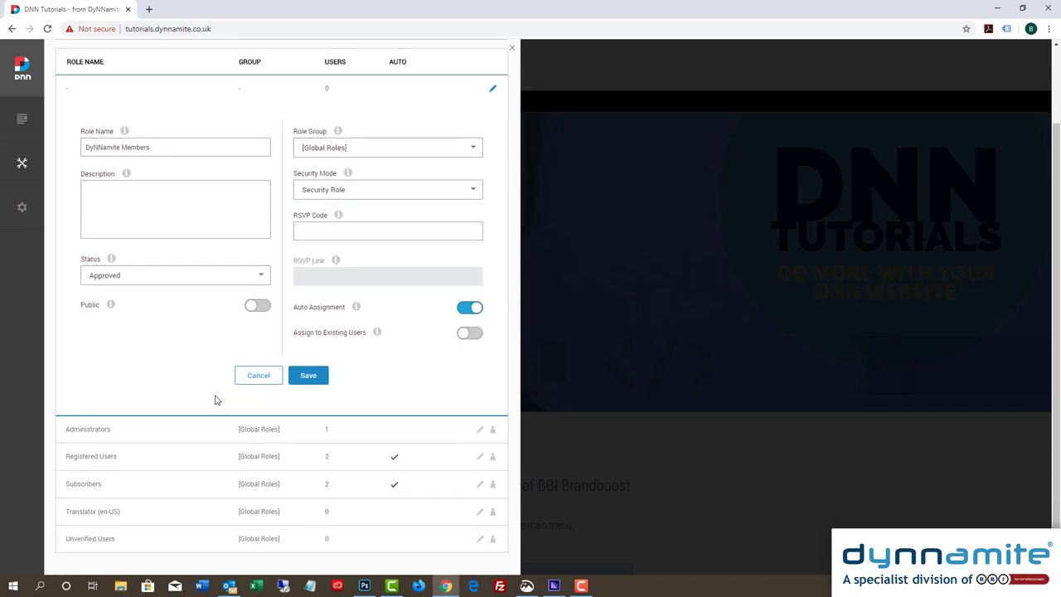
pyautogui.click(309, 377)
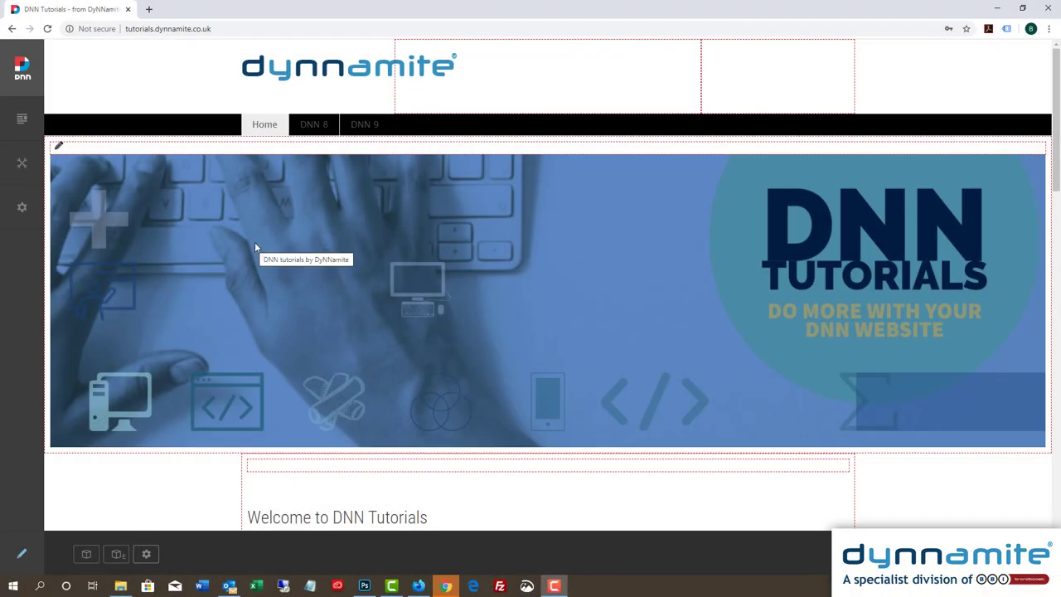
# - Scroll down the home page past the registration form to the hints-and-tips module
pyautogui.scroll(-2, 255, 248)
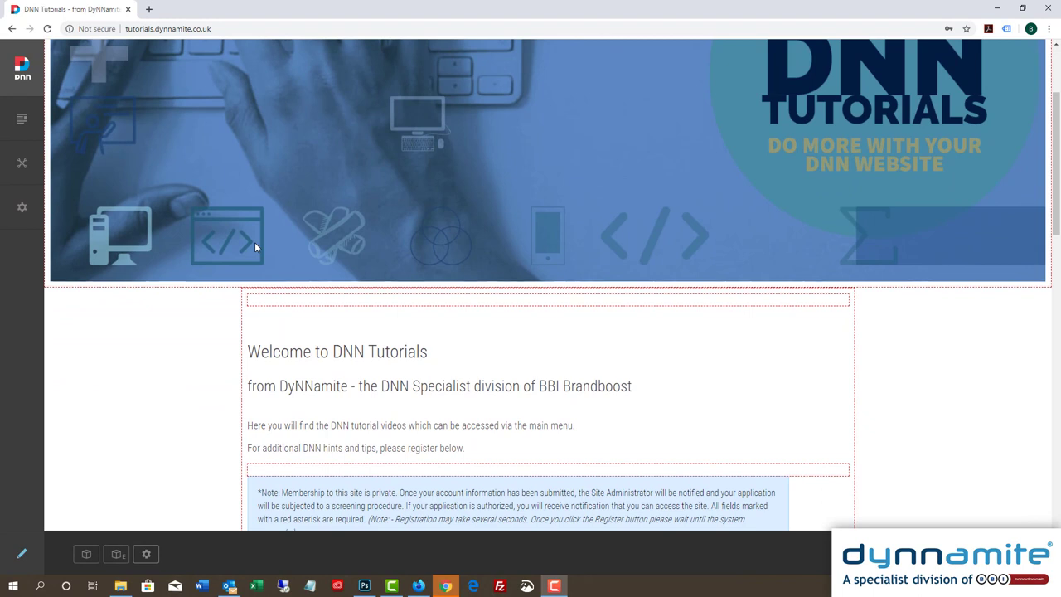
pyautogui.scroll(-1, 255, 242)
pyautogui.scroll(-1, 255, 247)
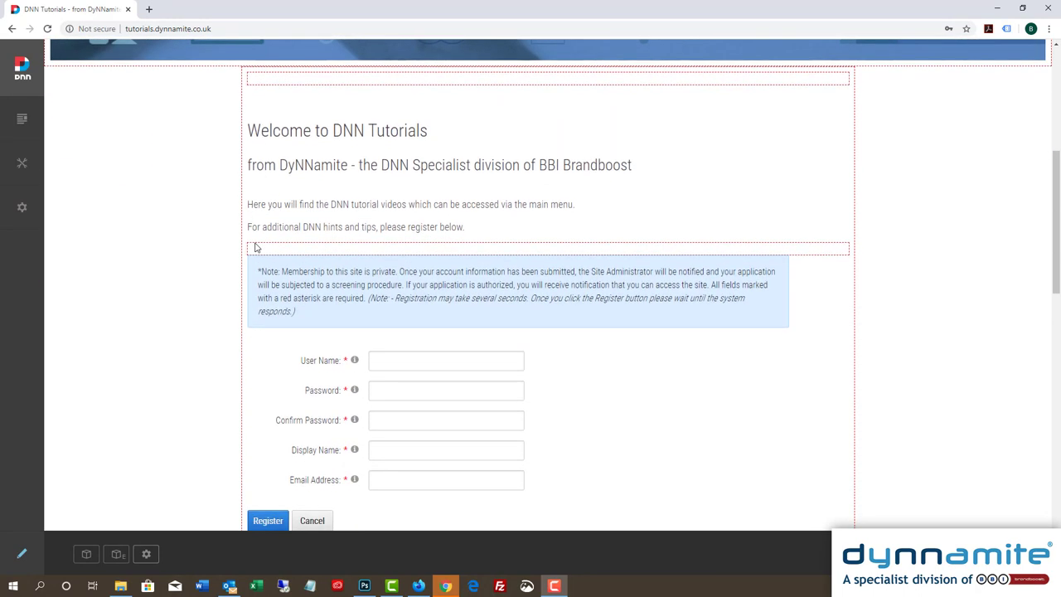
pyautogui.scroll(-4, 255, 247)
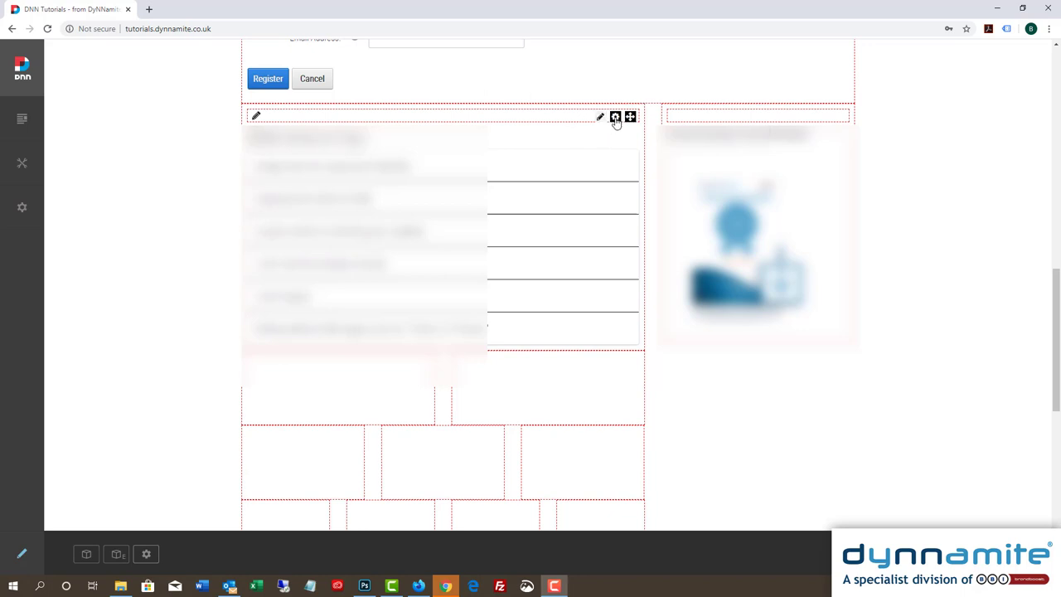
# - In the Hints & Tips module's Permissions settings, untick Inherit View permissions from Page
pyautogui.moveTo(615, 119)
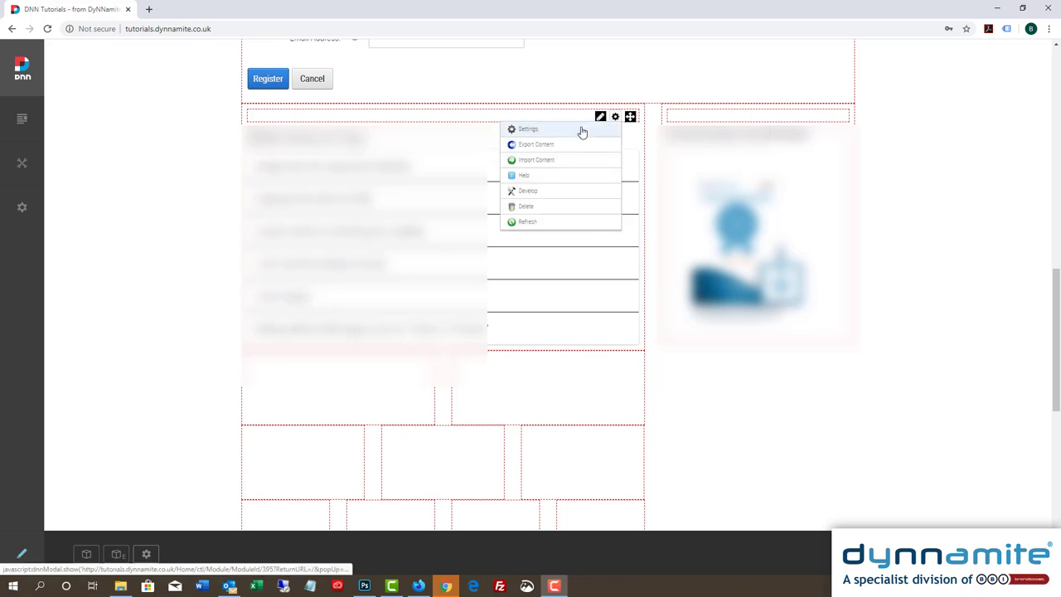
pyautogui.click(582, 131)
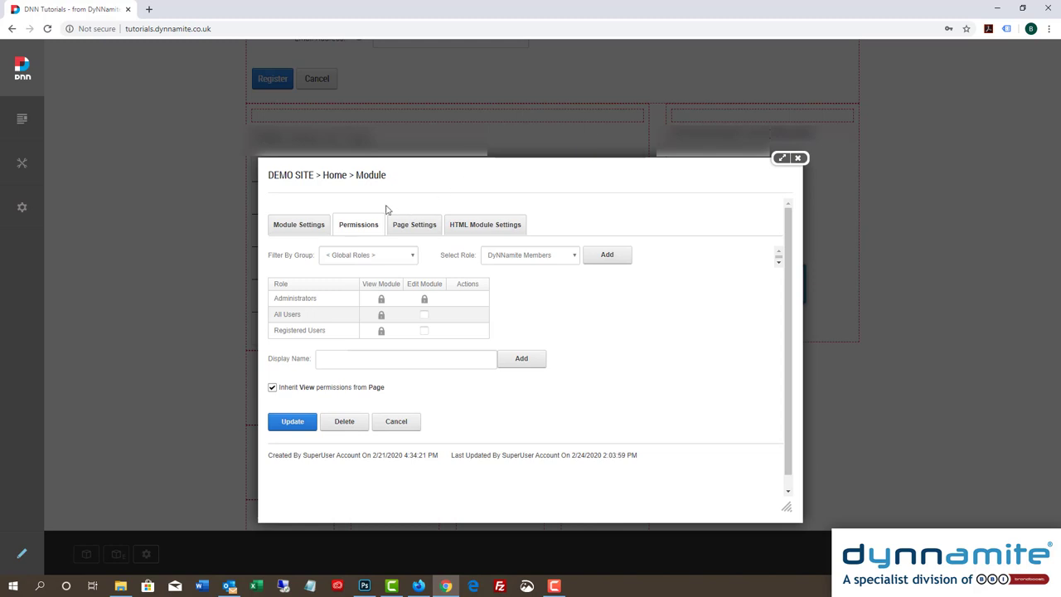
pyautogui.click(310, 228)
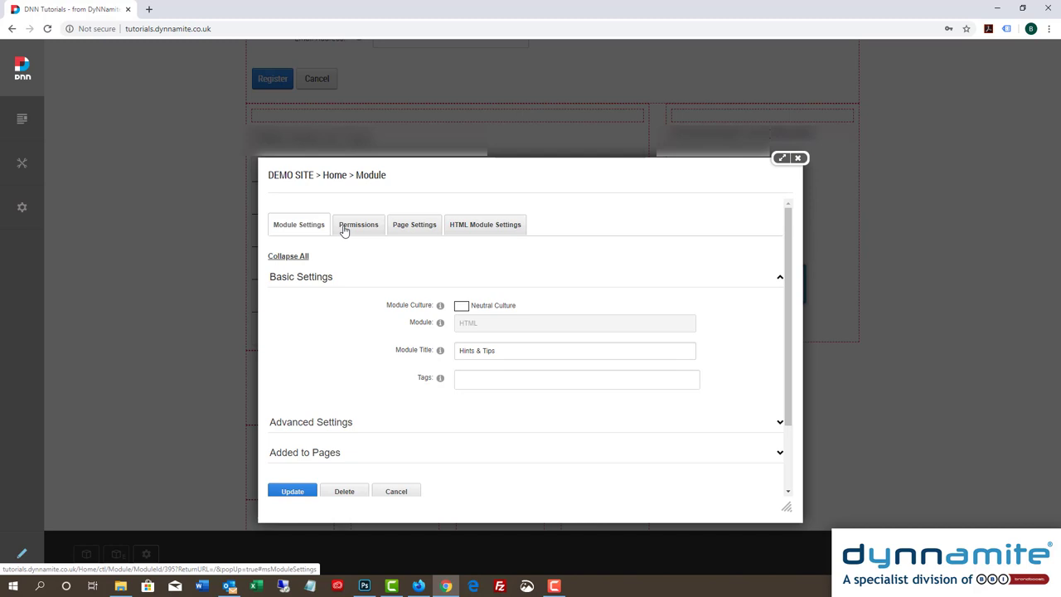
pyautogui.click(397, 228)
pyautogui.click(467, 224)
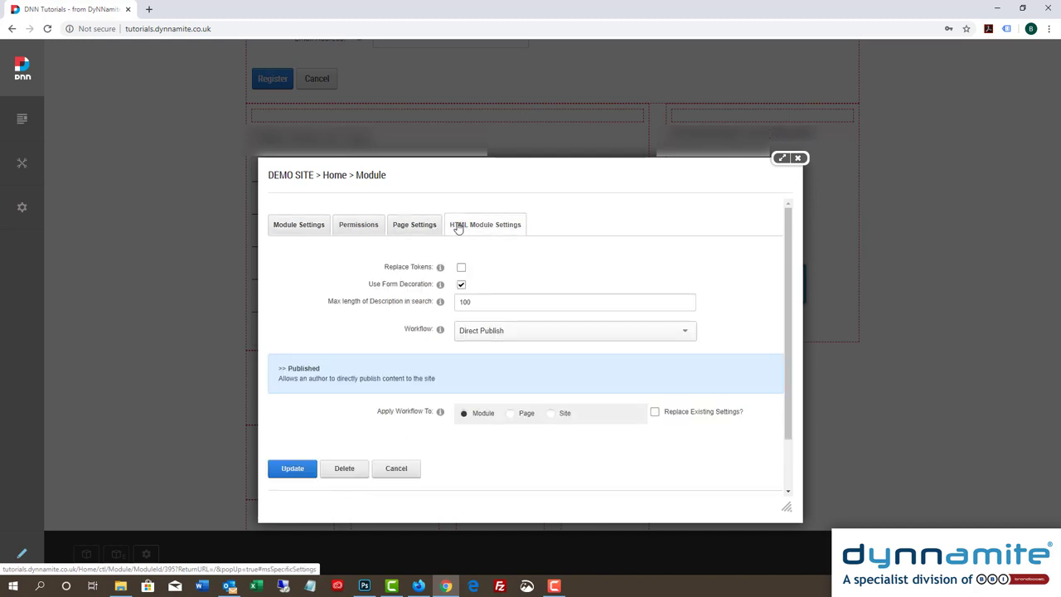
pyautogui.click(365, 228)
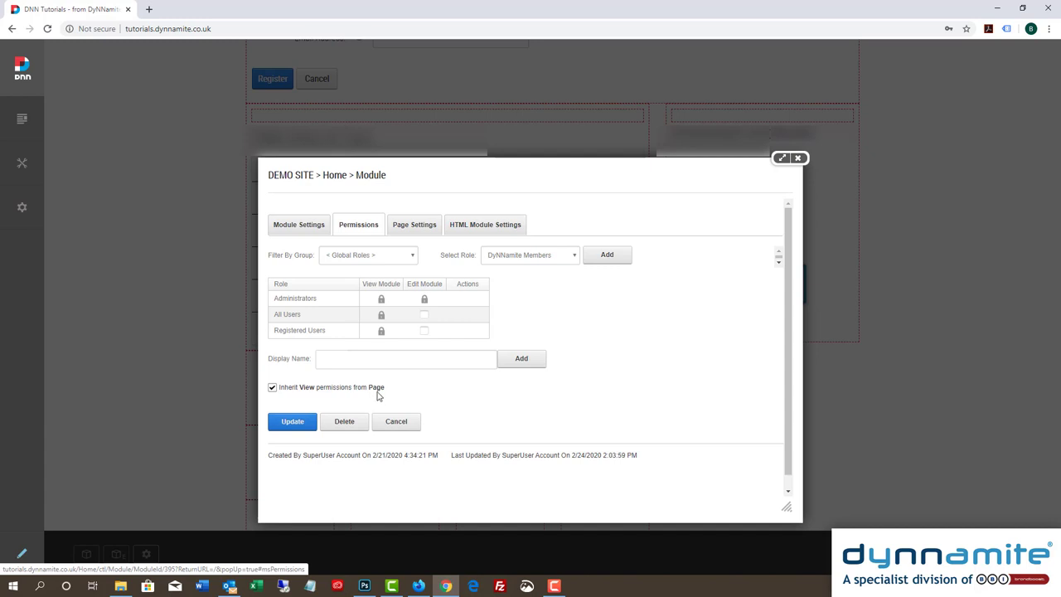
pyautogui.click(273, 388)
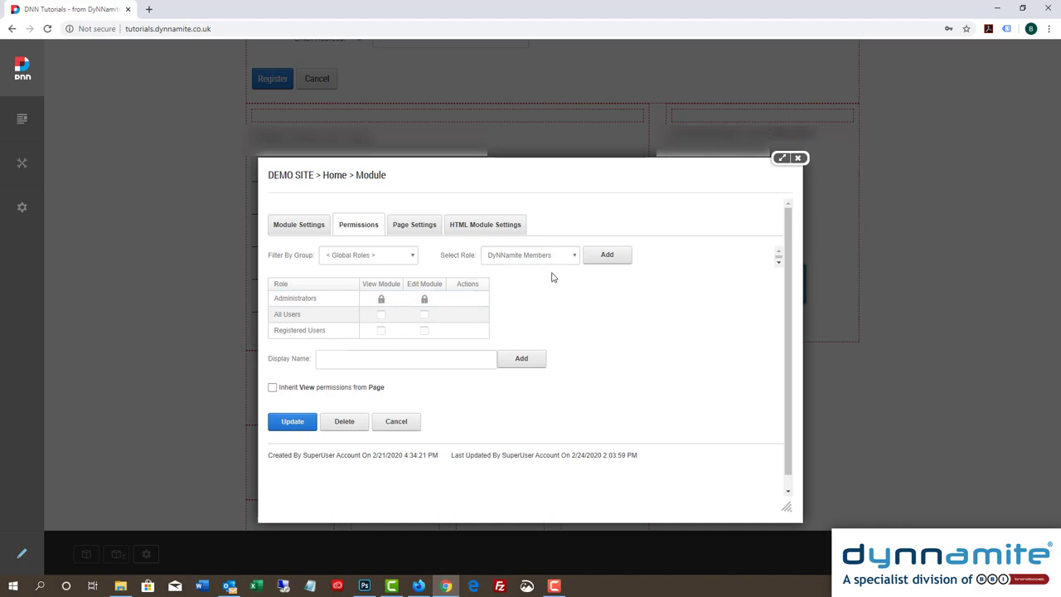
# - Add DyNNamite Members with View Module permission and update the module settings
pyautogui.click(593, 260)
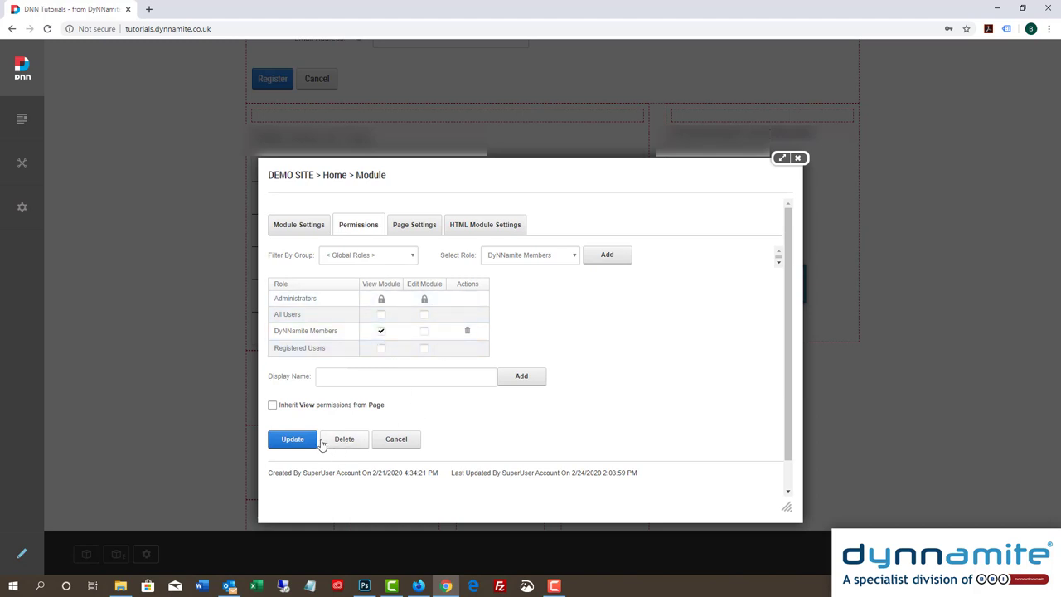
pyautogui.click(292, 441)
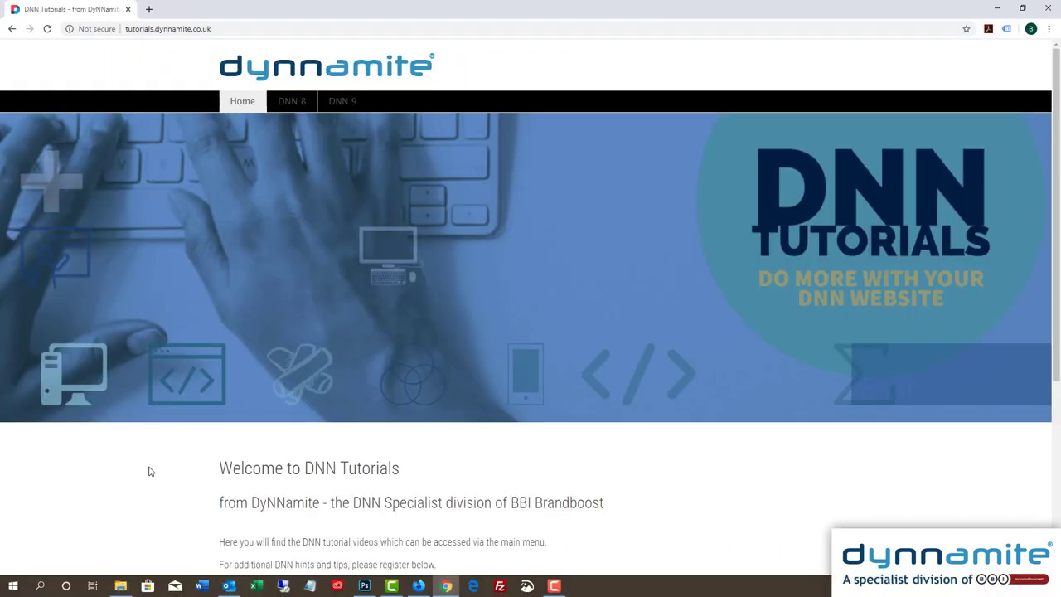
# - Fill the registration form with a user name, password, display name and e-mail, then register
pyautogui.scroll(-4, 150, 472)
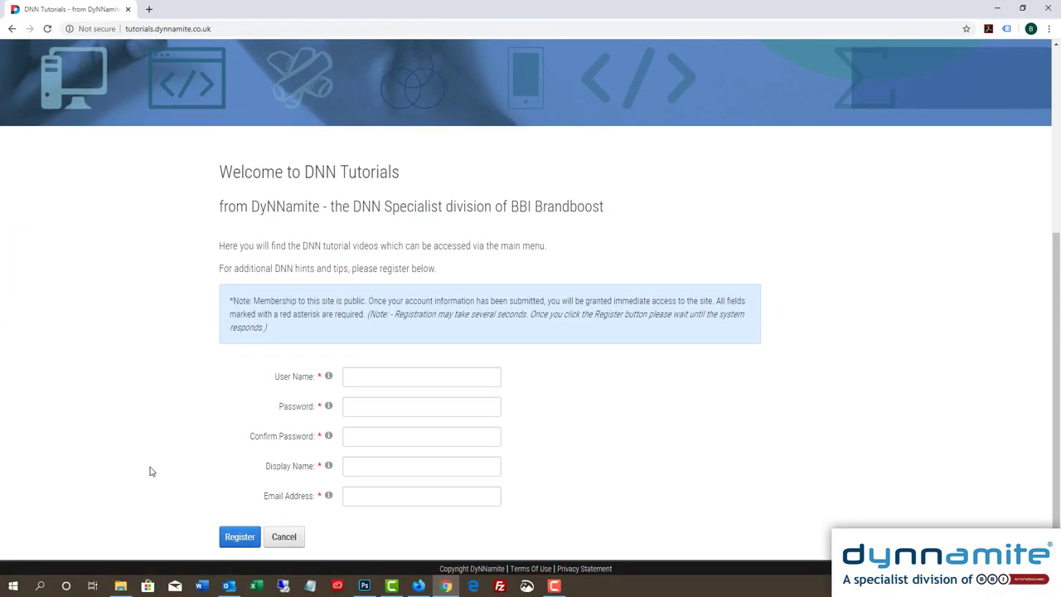
pyautogui.click(373, 381)
pyautogui.write('WantToLearnDNN')
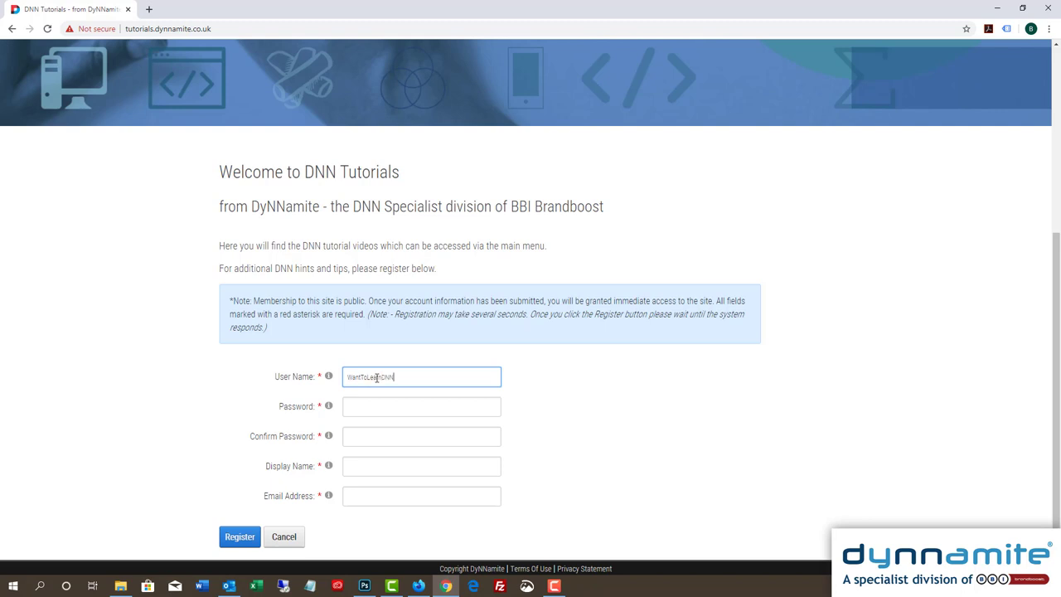
pyautogui.click(383, 405)
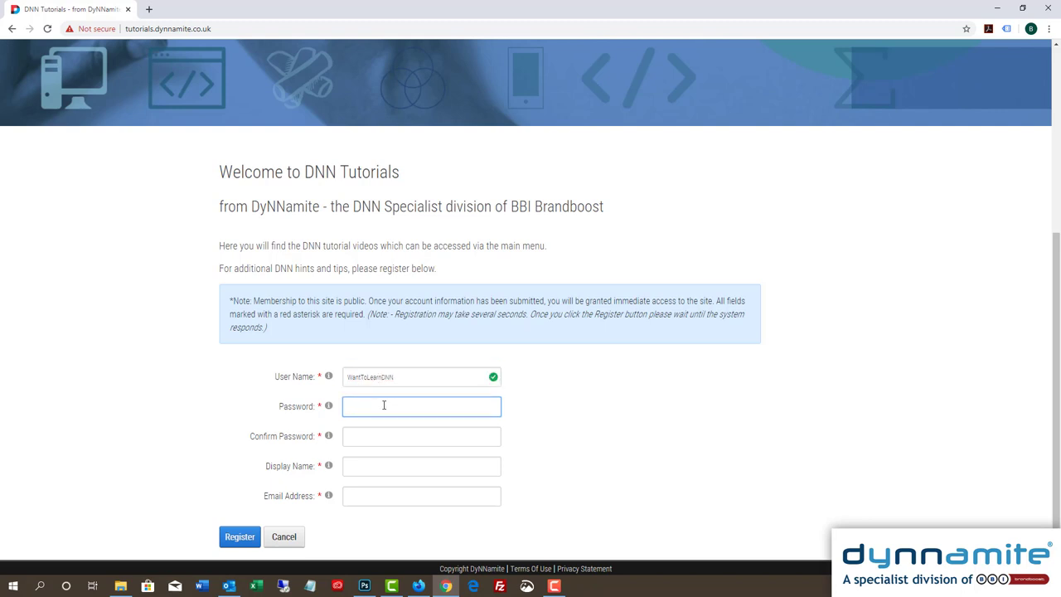
pyautogui.write('*********')
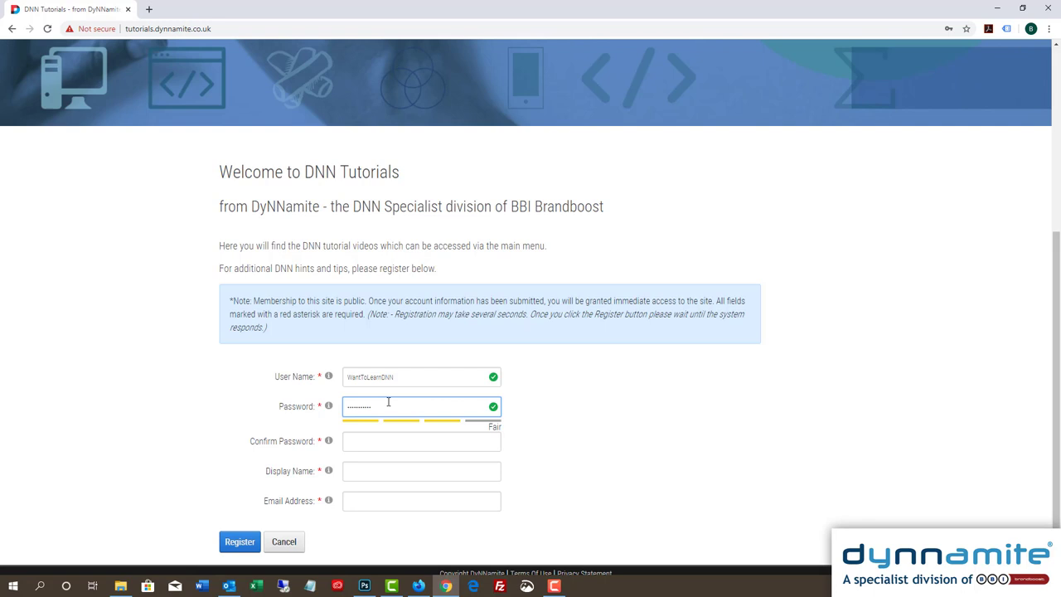
pyautogui.click(372, 441)
pyautogui.write('*********')
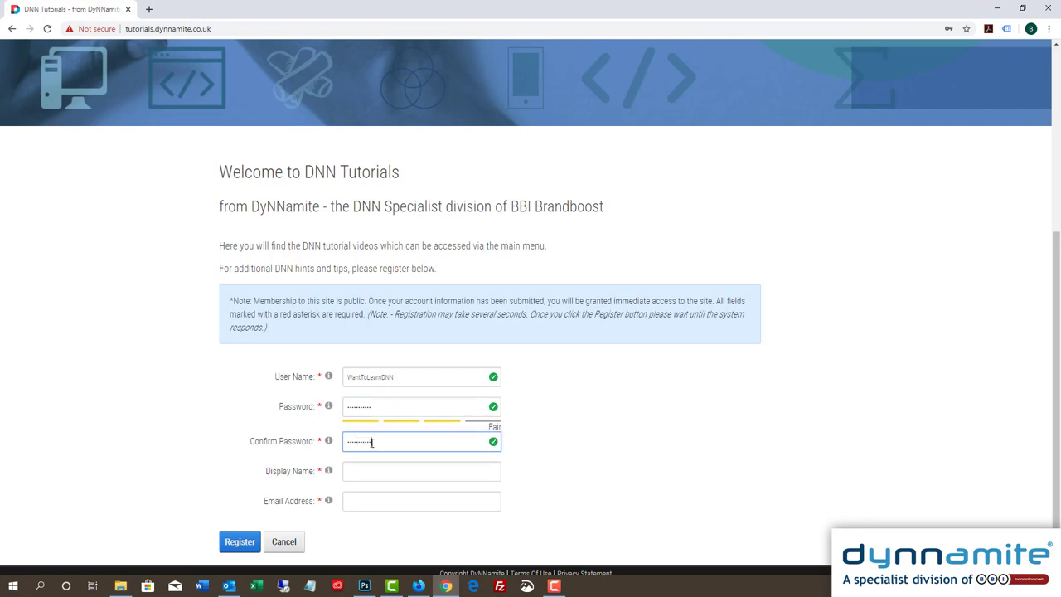
pyautogui.click(365, 470)
pyautogui.write('DNN-Trainee')
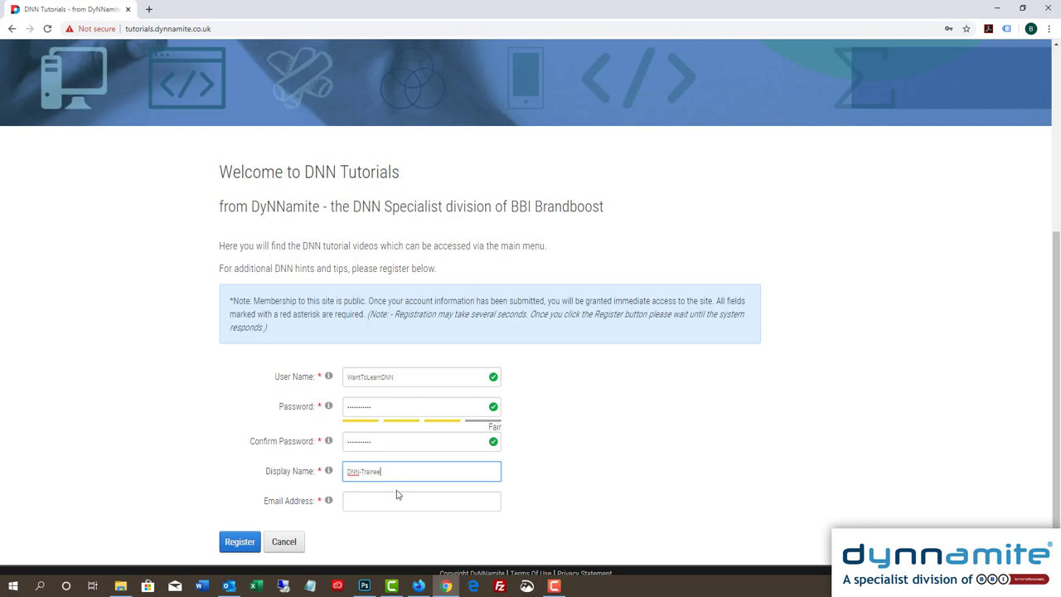
pyautogui.click(362, 501)
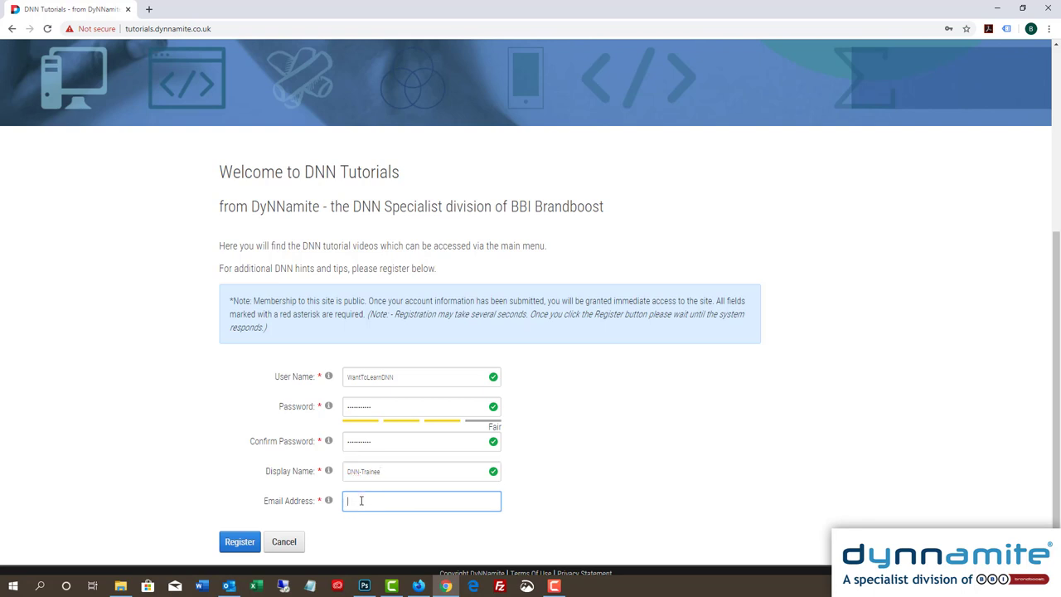
pyautogui.click(240, 543)
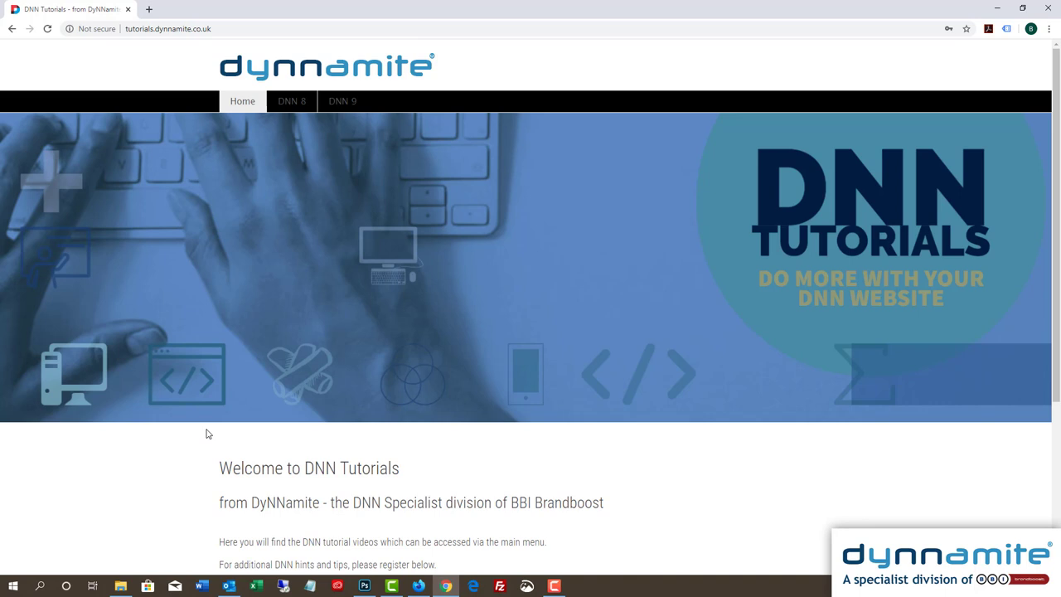
pyautogui.scroll(-3, 208, 434)
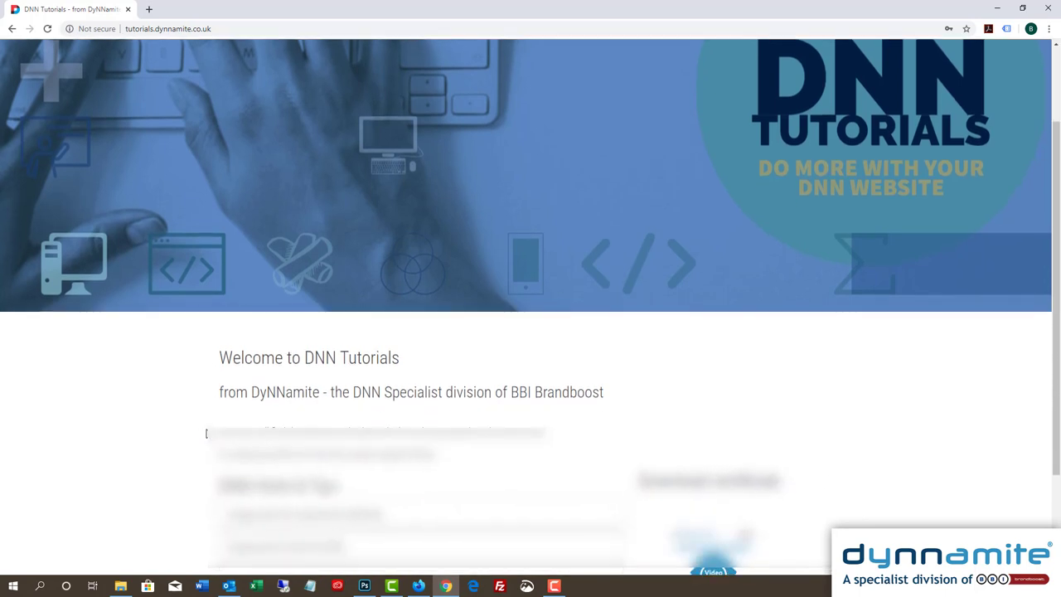